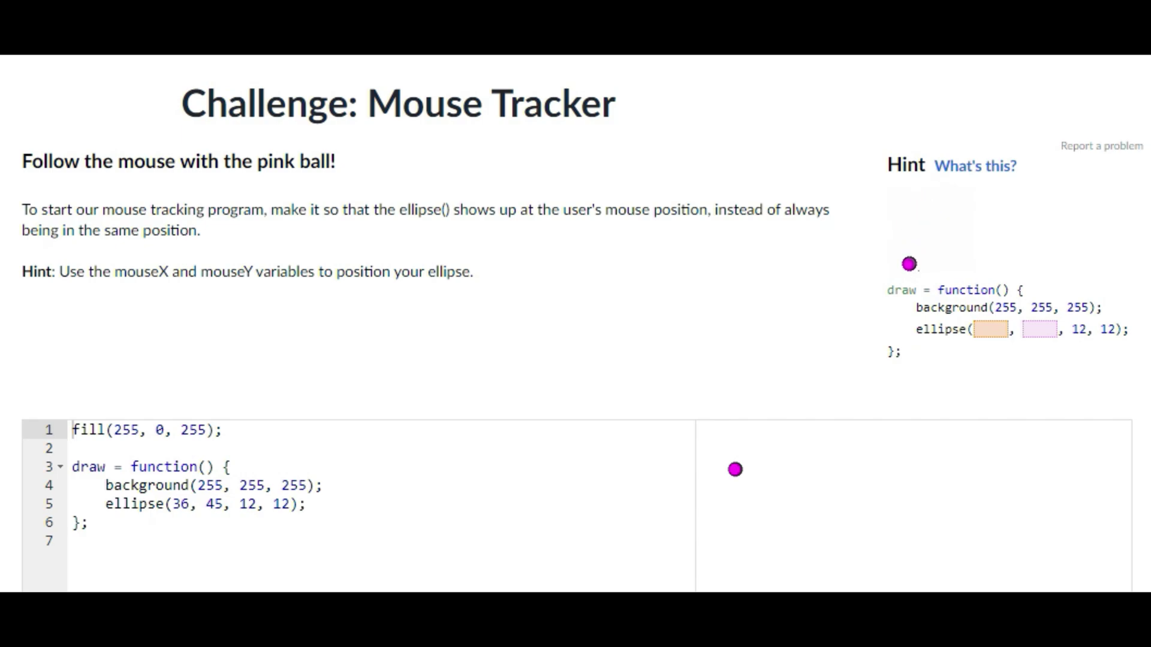
{"action": "scroll", "coordinate": [976, 351], "scroll_direction": "down", "scroll_amount": 4}
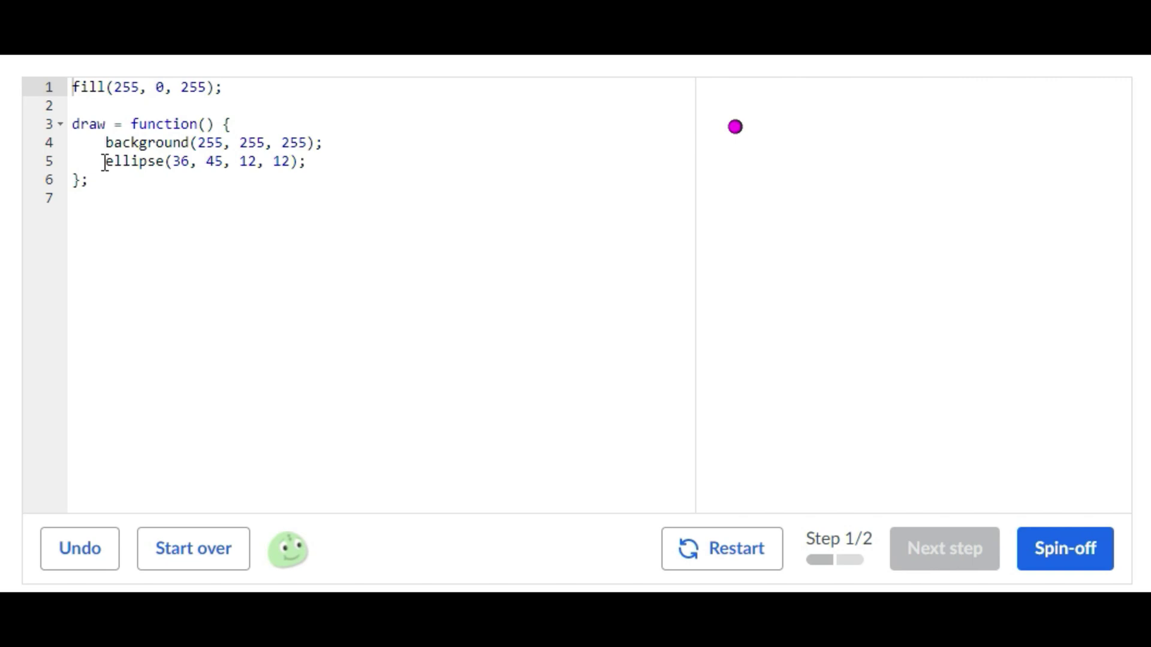
Replace the ellipse's fixed 36 and 45 on line 5 with mouseX and mouseY
{"action": "left_click", "coordinate": [190, 161]}
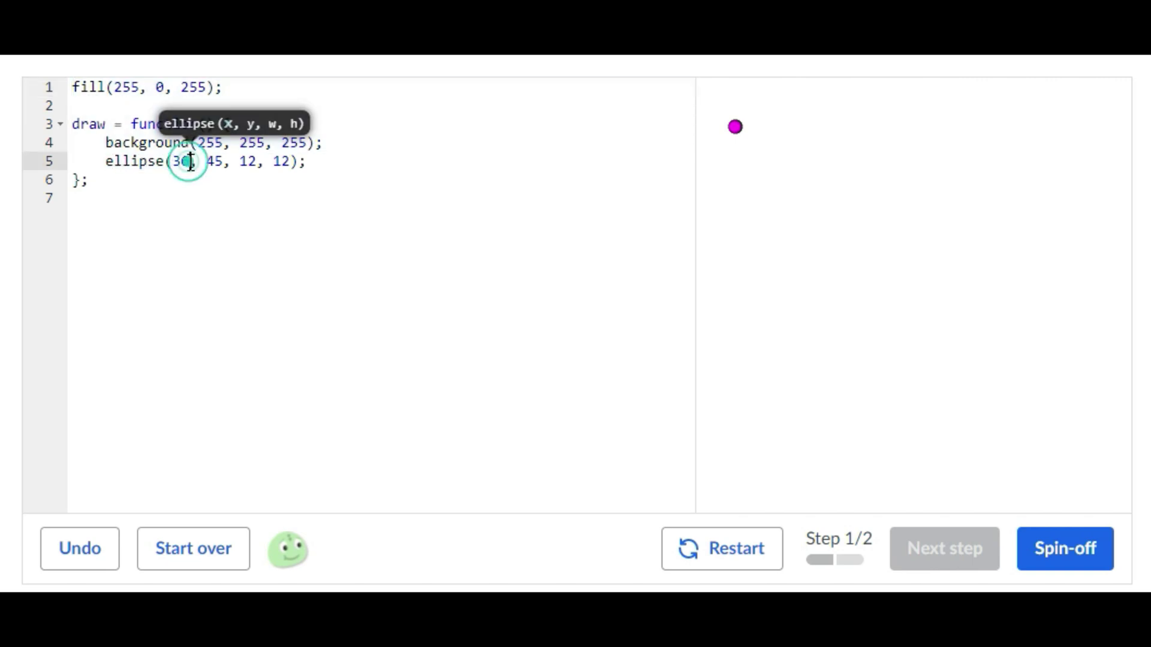
{"action": "double_click", "coordinate": [184, 162]}
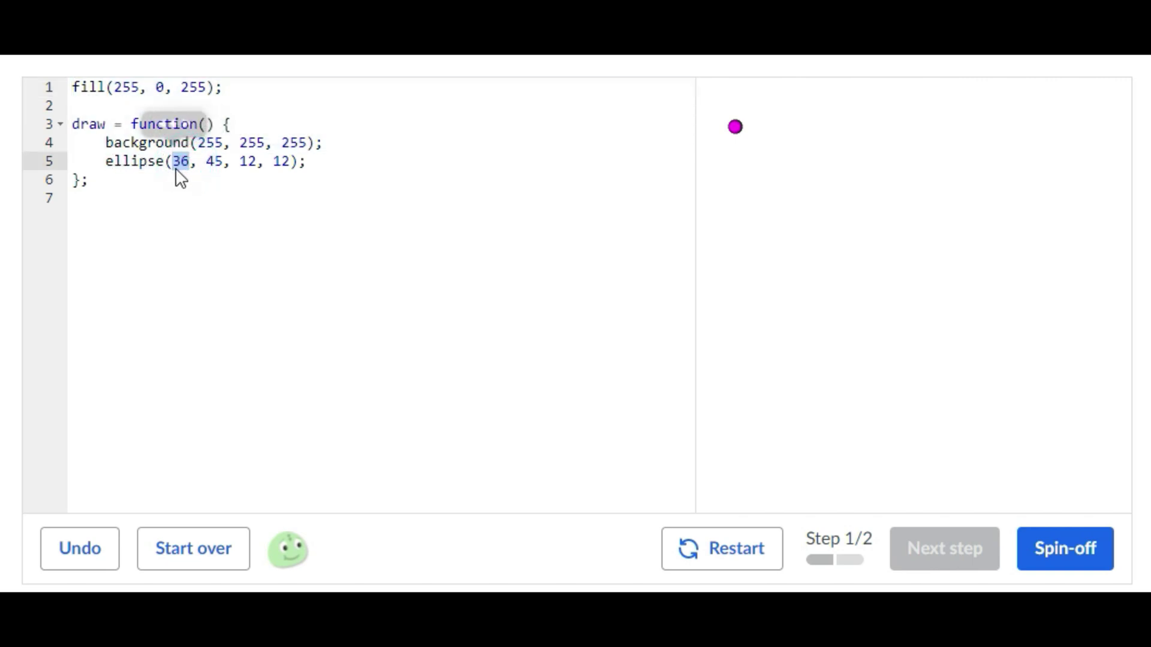
{"action": "type", "text": "mouse"}
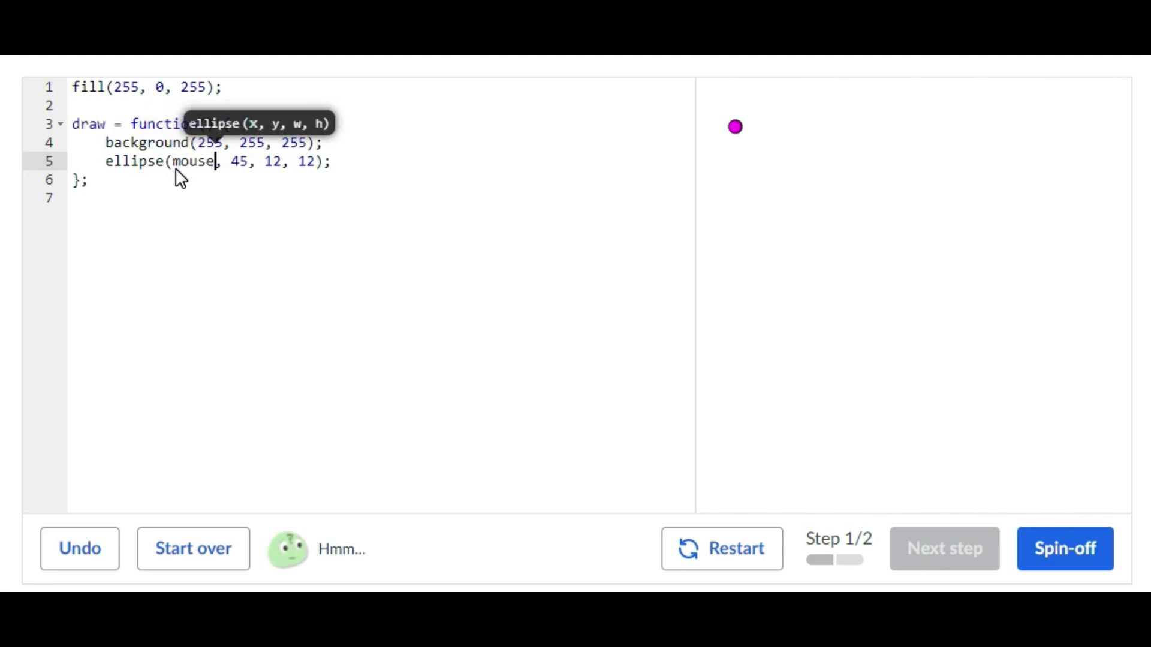
{"action": "type", "text": "X"}
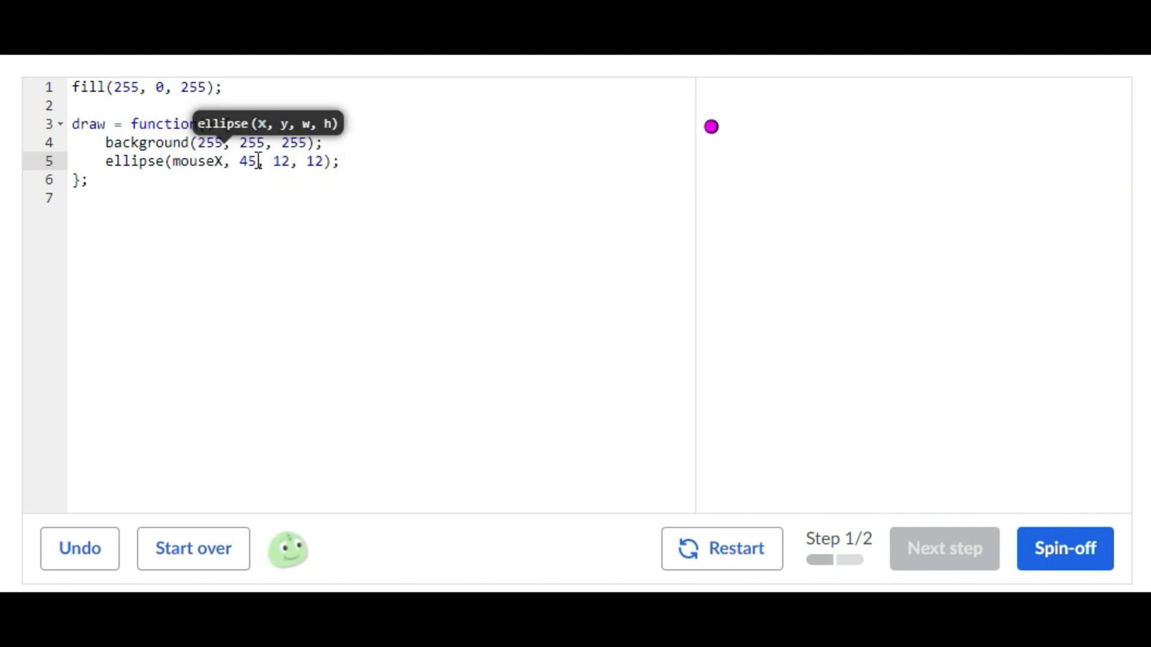
{"action": "double_click", "coordinate": [244, 161]}
{"action": "type", "text": "mou"}
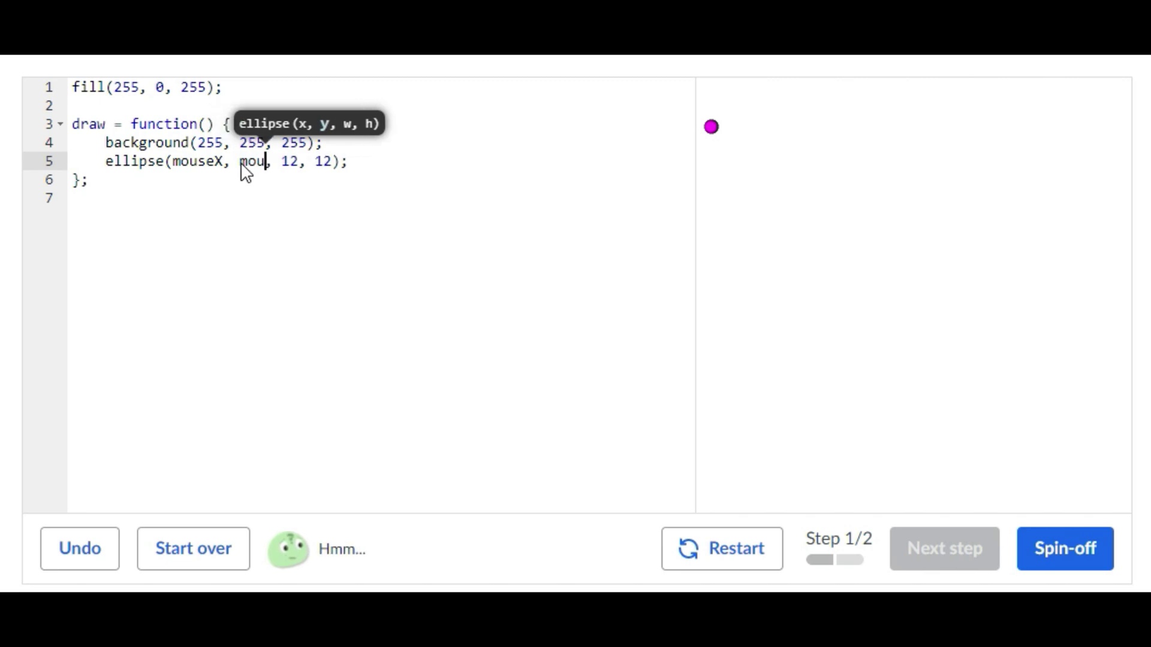
{"action": "type", "text": "seY"}
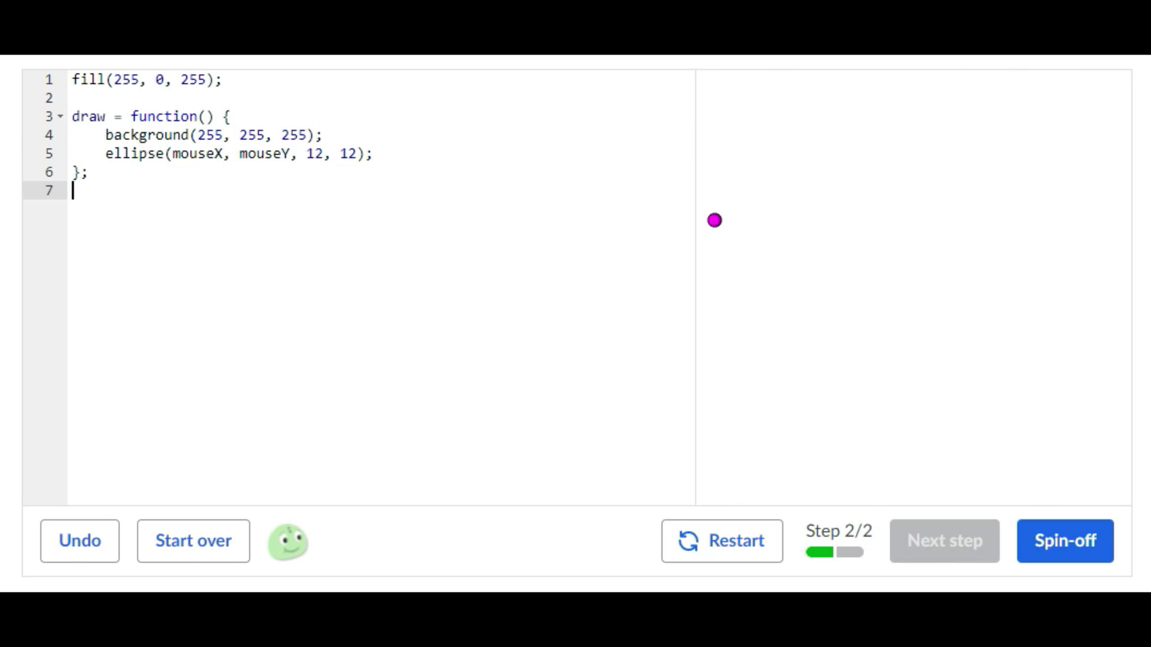
Add var label = mouseX + "," + mouseY; on a new line, removing stray minus and plus signs
{"action": "left_click", "coordinate": [451, 160]}
{"action": "key", "text": "Return"}
{"action": "key", "text": "Return"}
{"action": "type", "text": "va"}
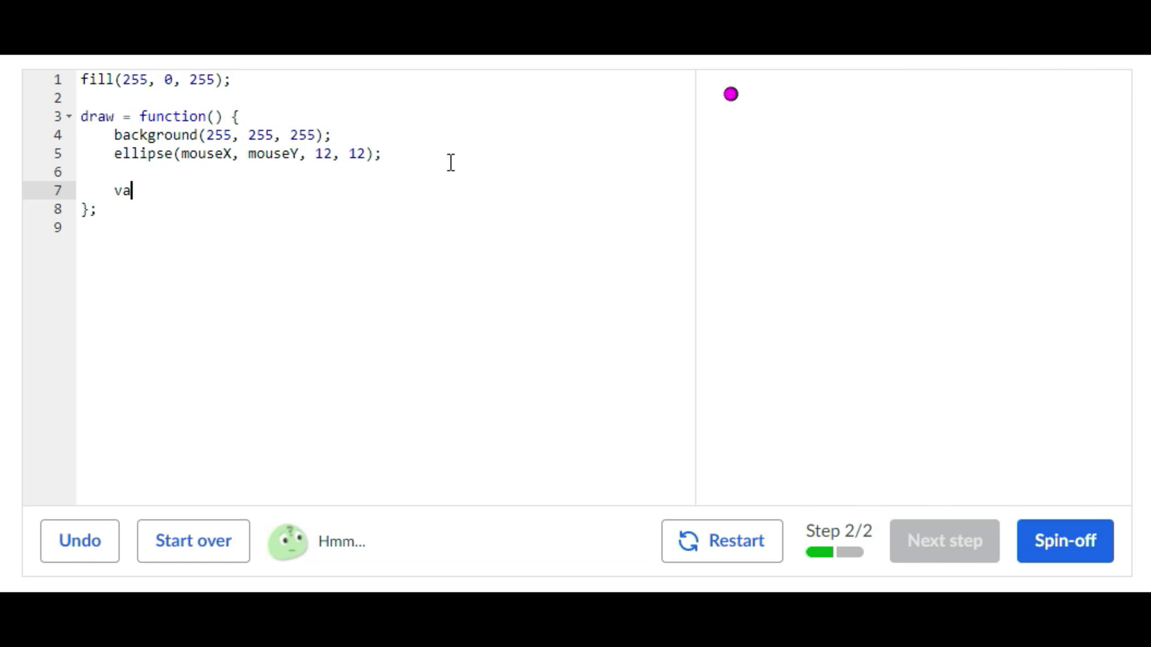
{"action": "type", "text": "r"}
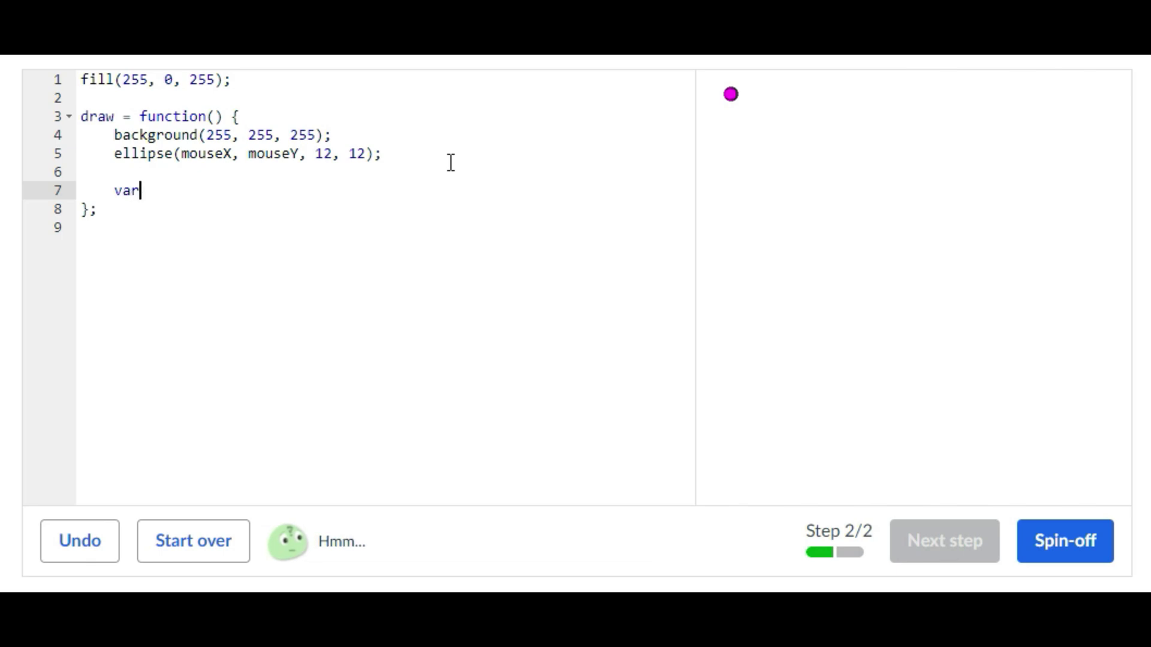
{"action": "type", "text": " label"}
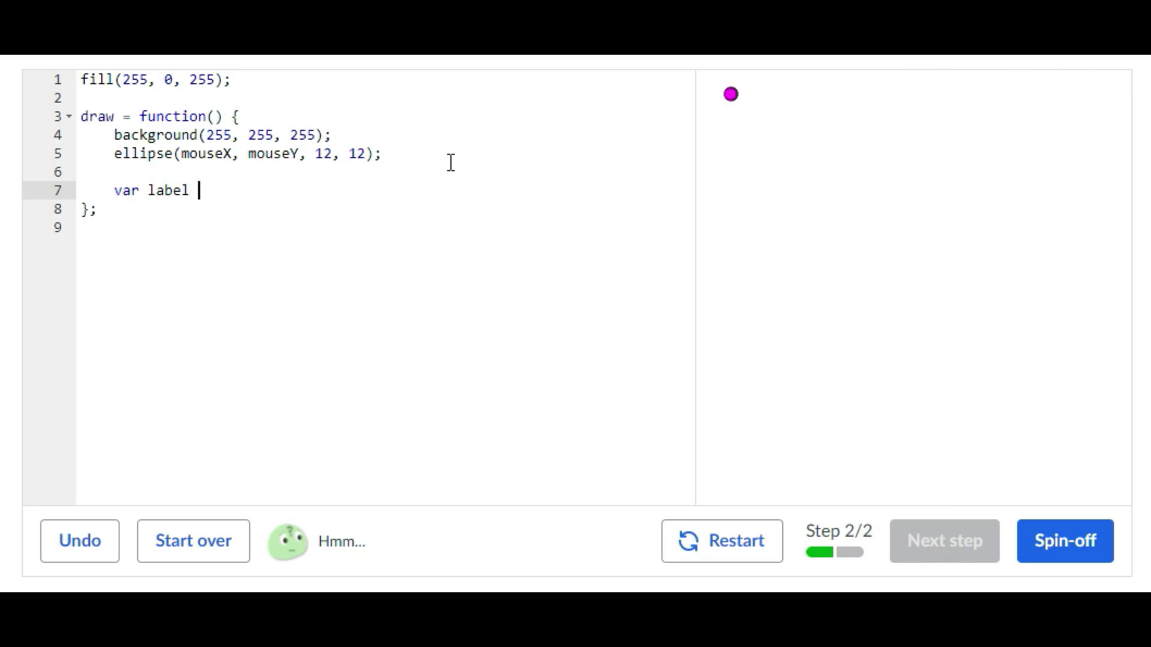
{"action": "type", "text": " = mo"}
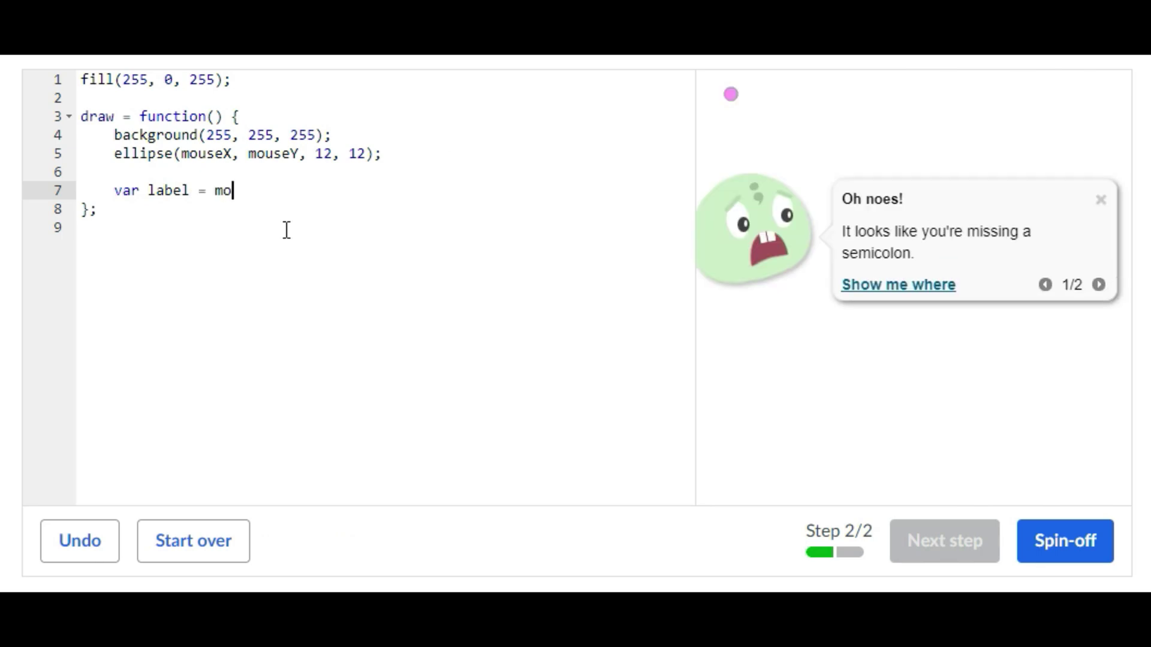
{"action": "type", "text": "useX"}
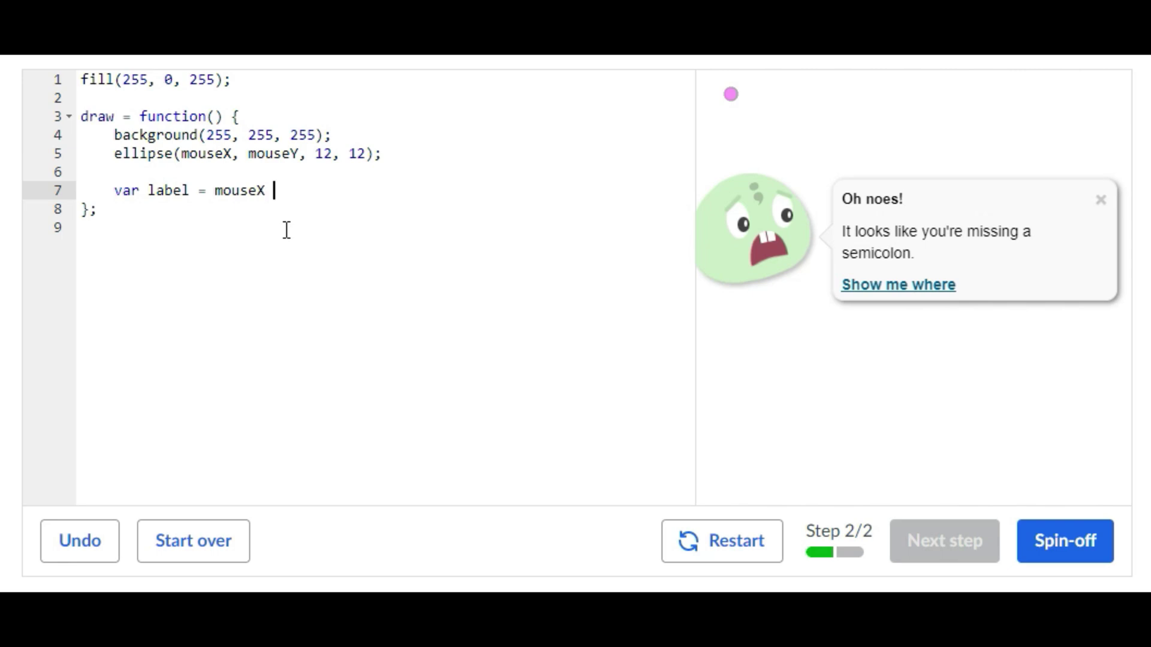
{"action": "type", "text": " -"}
{"action": "key", "text": "BackSpace"}
{"action": "type", "text": "+"}
{"action": "type", "text": " \","}
{"action": "type", "text": "\""}
{"action": "type", "text": "  +"}
{"action": "key", "text": "BackSpace"}
{"action": "type", "text": "+ mous"}
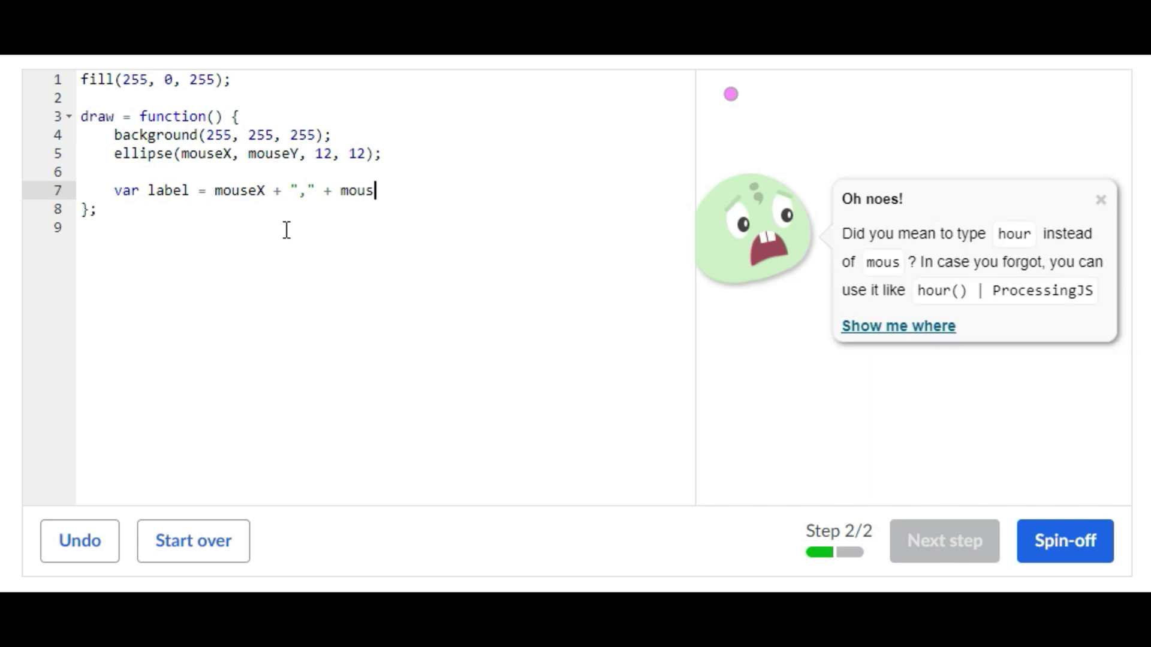
{"action": "type", "text": "eY"}
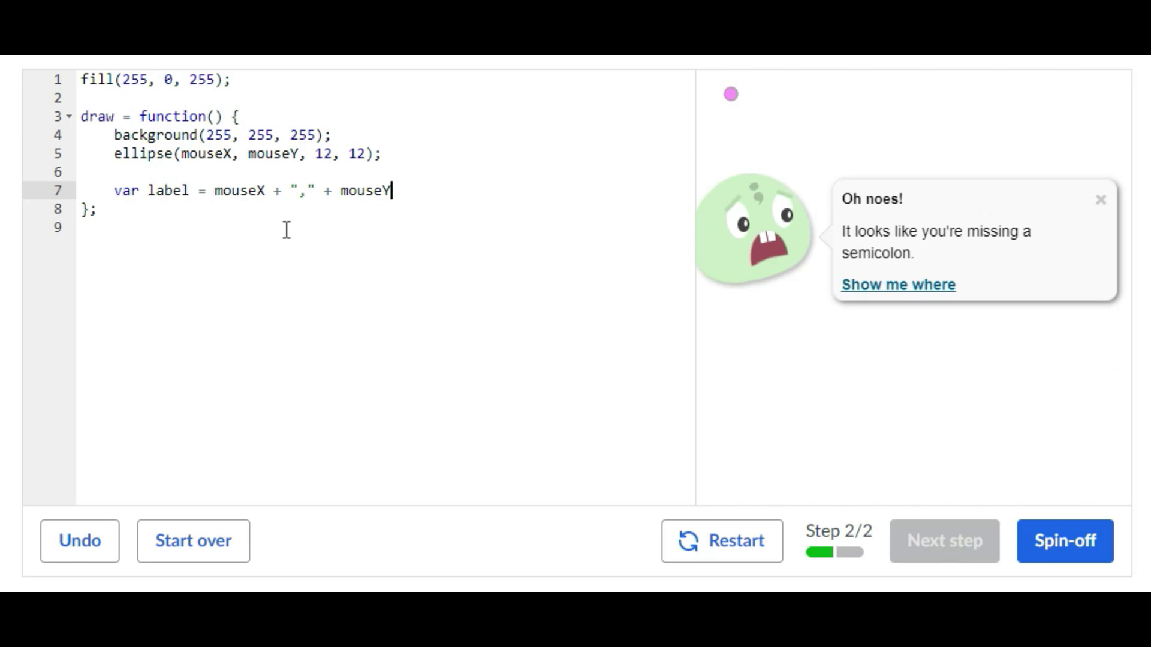
{"action": "type", "text": ";"}
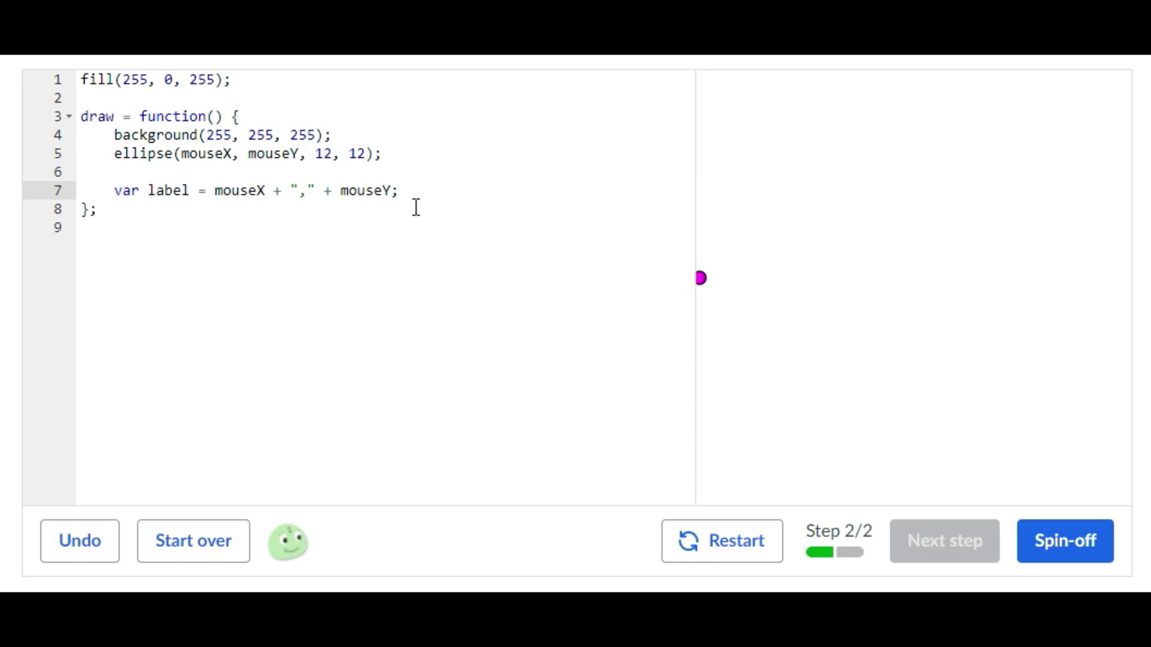
Add text(label, mouseX, mouseY); under the label line, fixing misspellings and ending with a semicolon
{"action": "key", "text": "Return"}
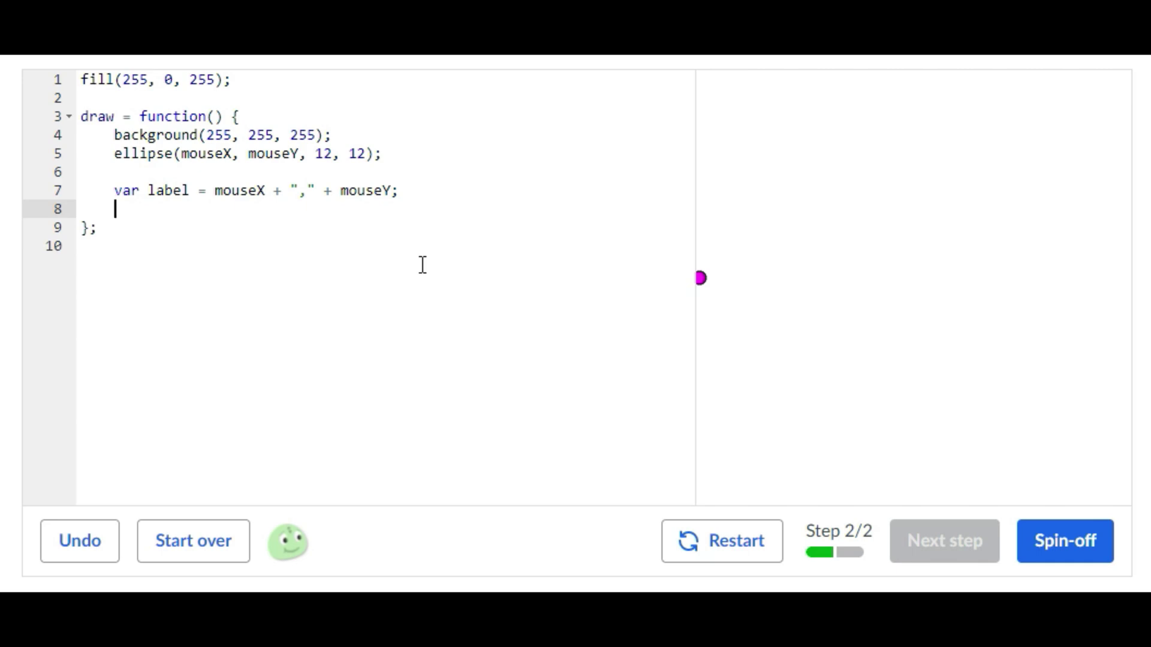
{"action": "type", "text": "text"}
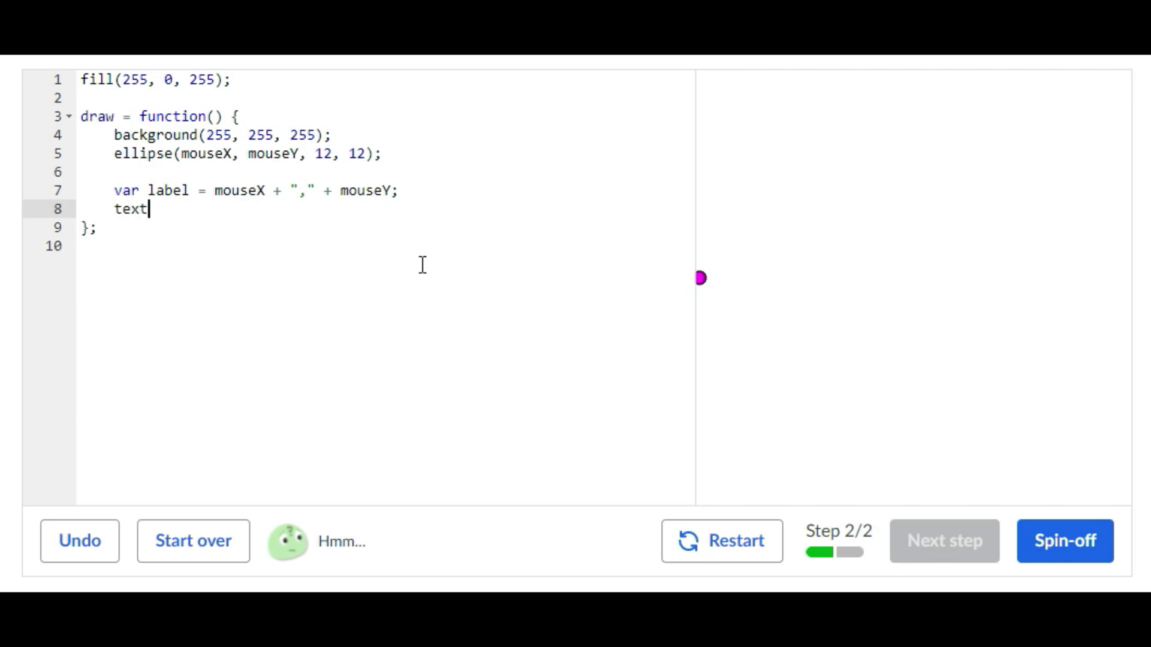
{"action": "type", "text": "(lable"}
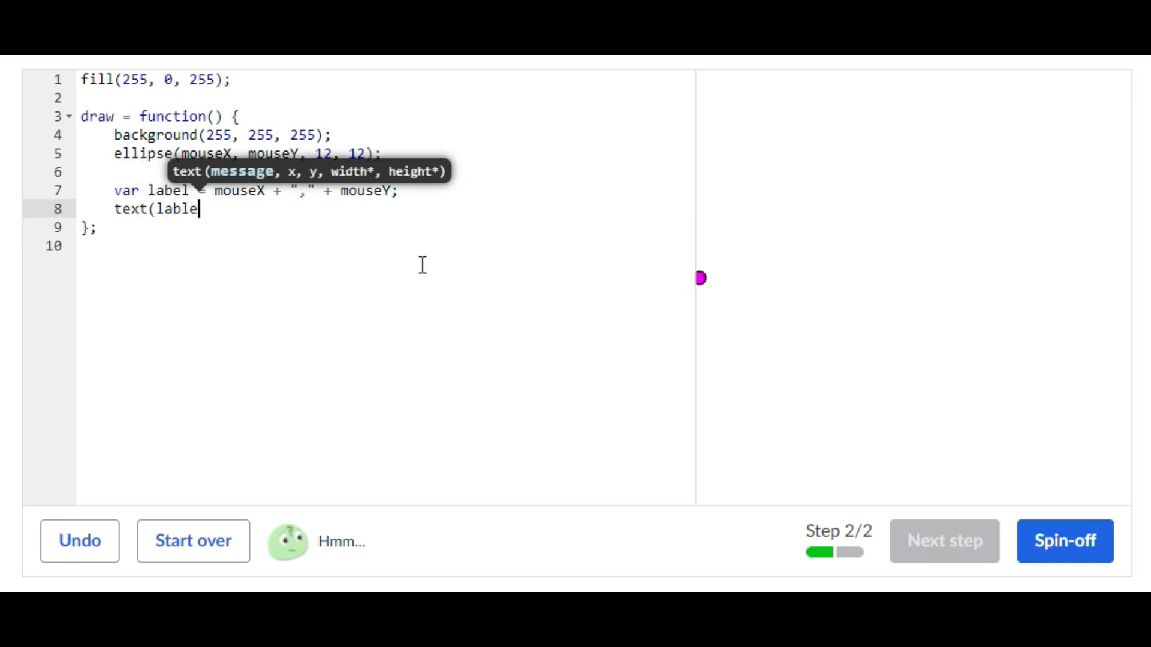
{"action": "key", "text": "BackSpace"}
{"action": "key", "text": "BackSpace"}
{"action": "type", "text": "el"}
{"action": "left_click", "coordinate": [124, 190]}
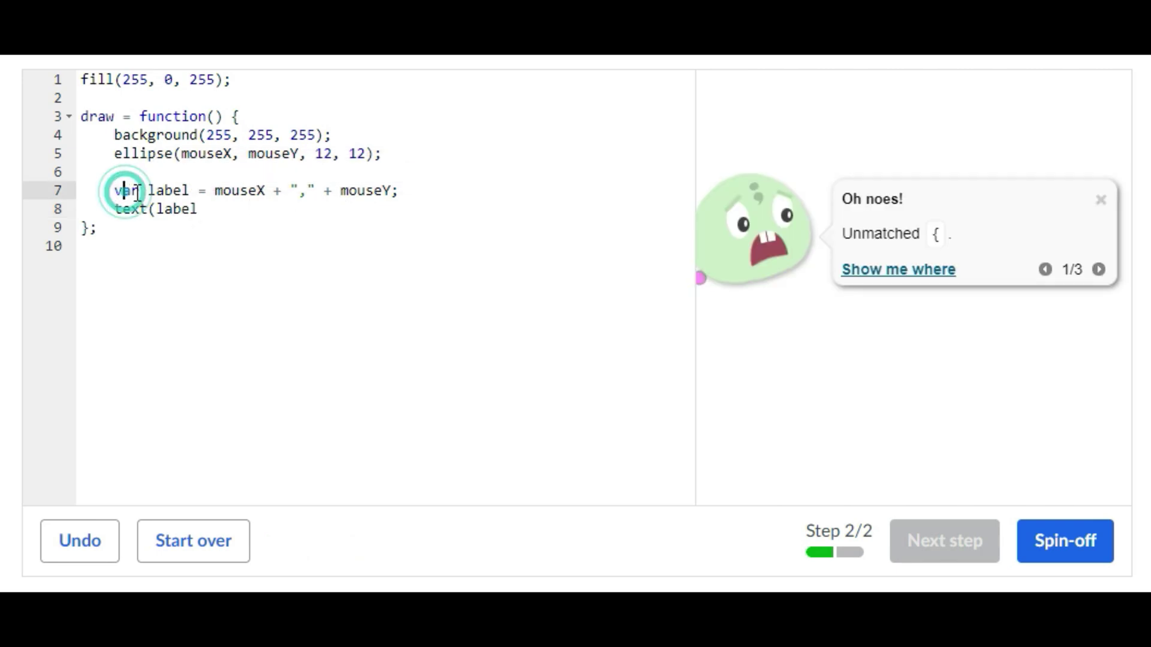
{"action": "left_click", "coordinate": [198, 210]}
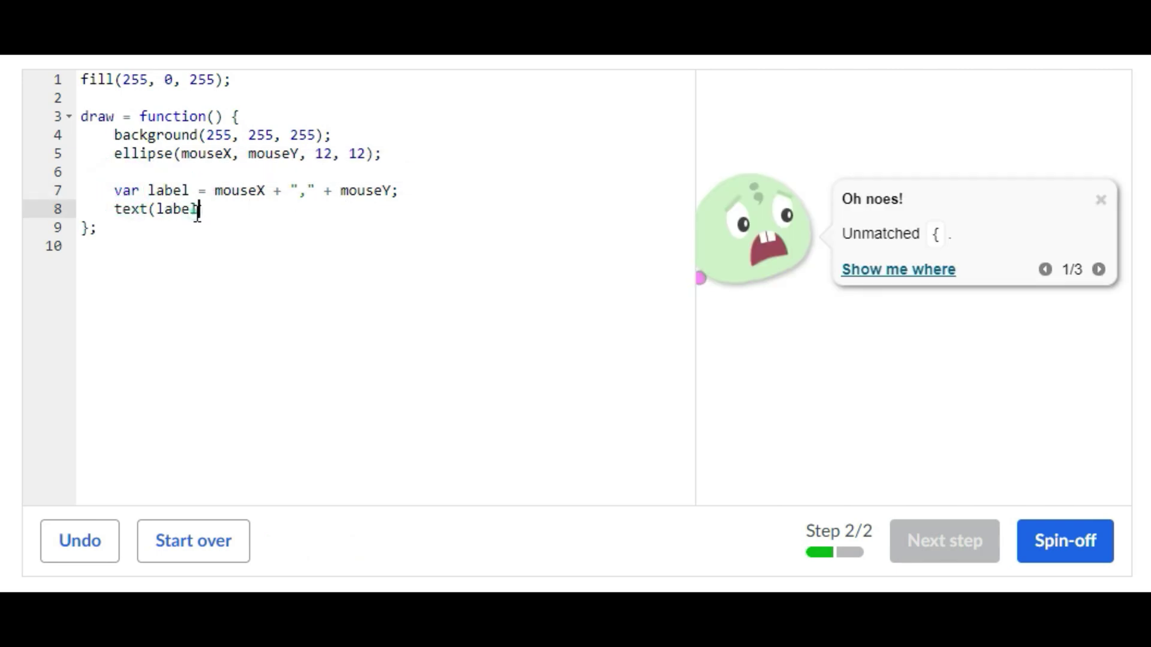
{"action": "type", "text": ", mo"}
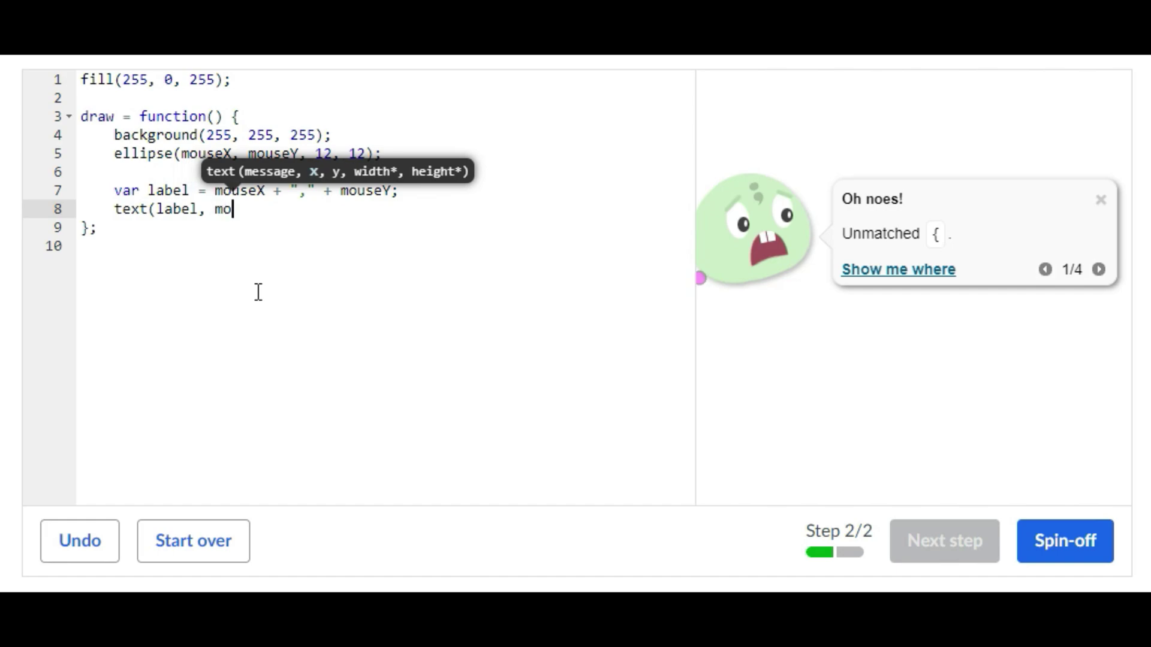
{"action": "type", "text": "use"}
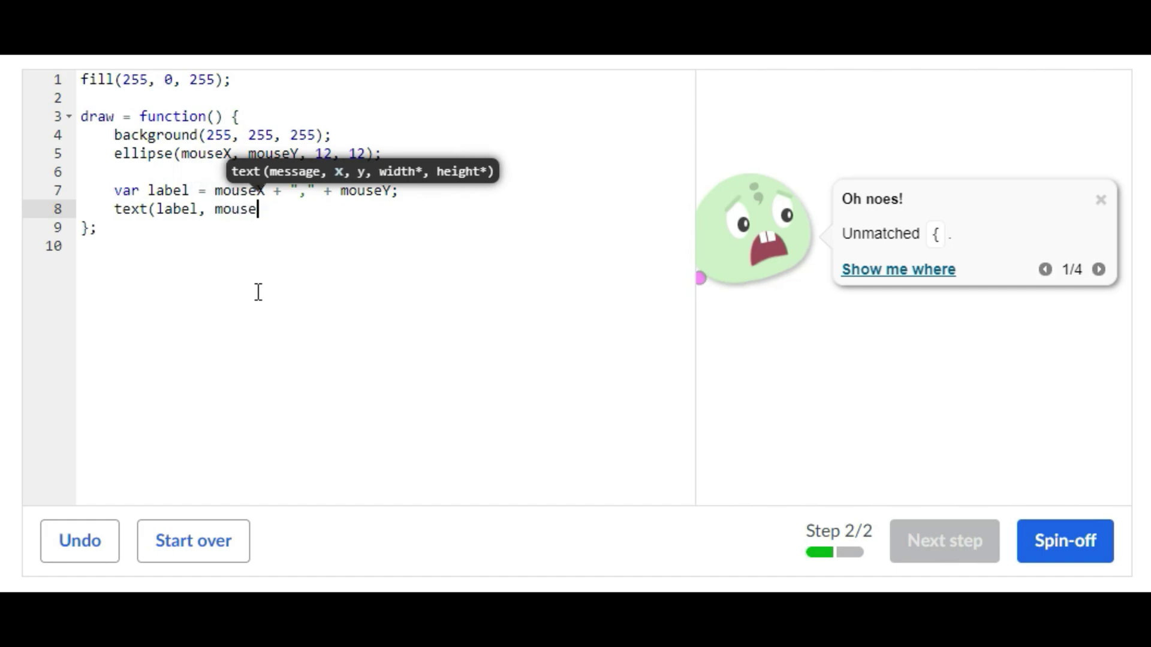
{"action": "type", "text": "X"}
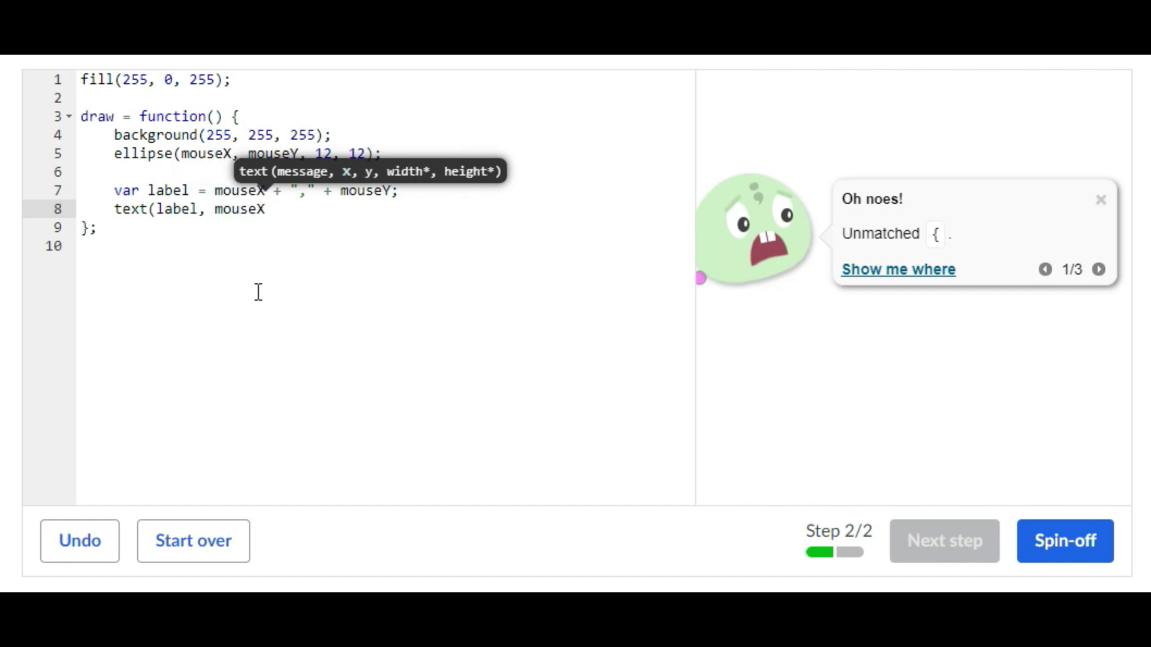
{"action": "type", "text": ", mo"}
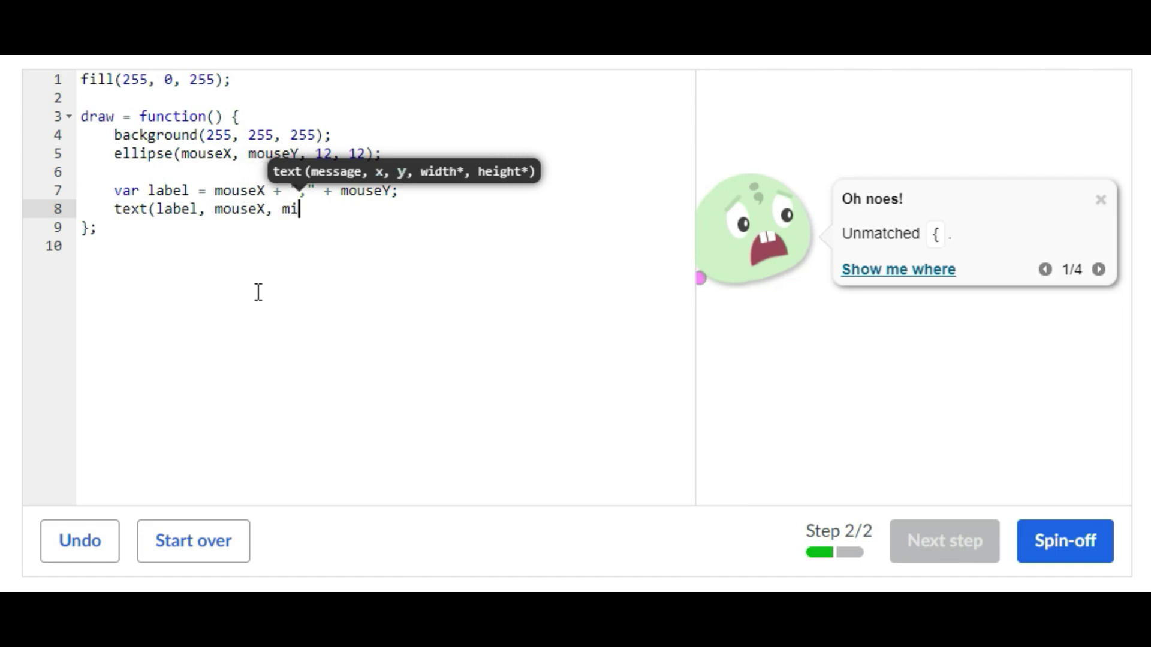
{"action": "key", "text": "BackSpace"}
{"action": "type", "text": "oue"}
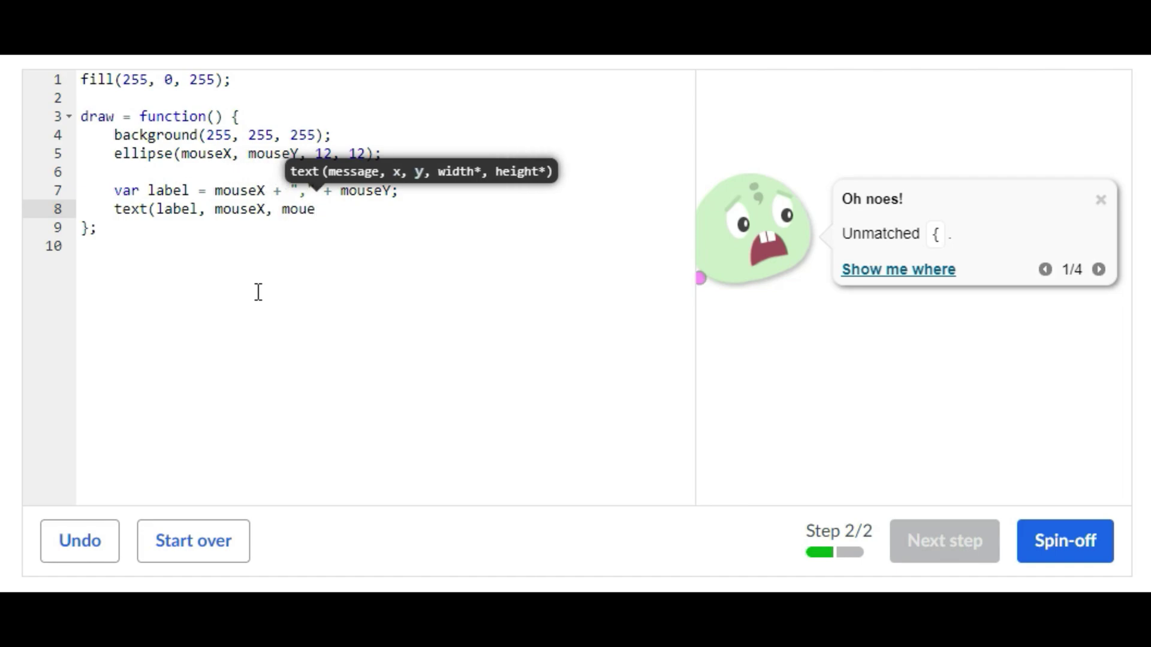
{"action": "key", "text": "BackSpace"}
{"action": "type", "text": "seY"}
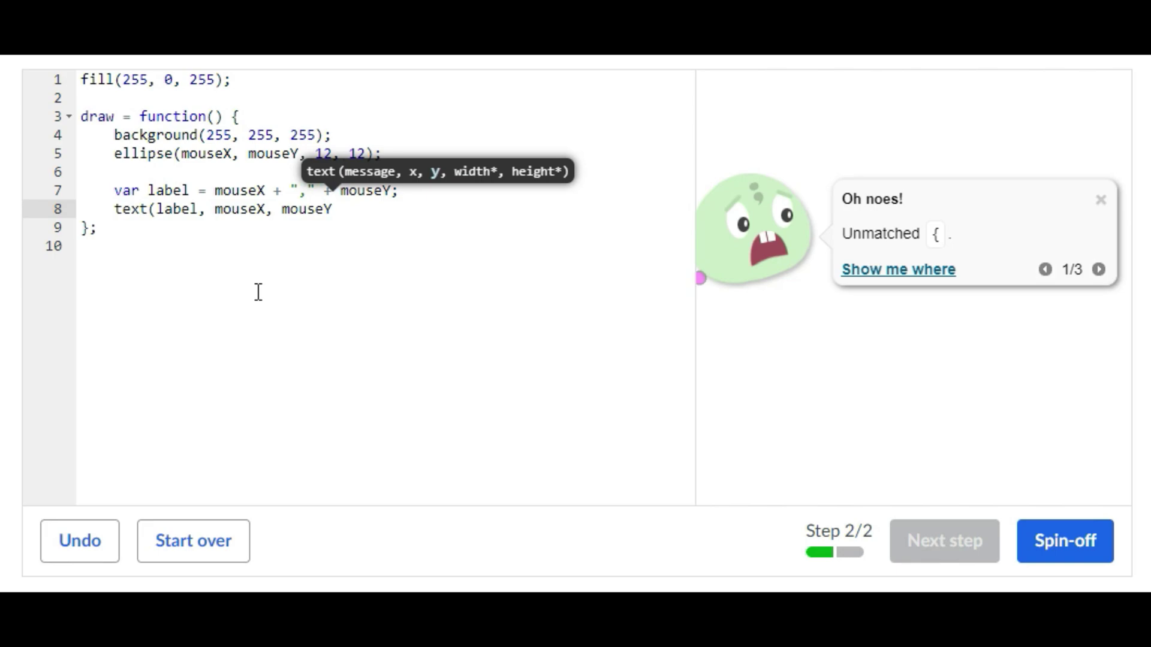
{"action": "type", "text": "):"}
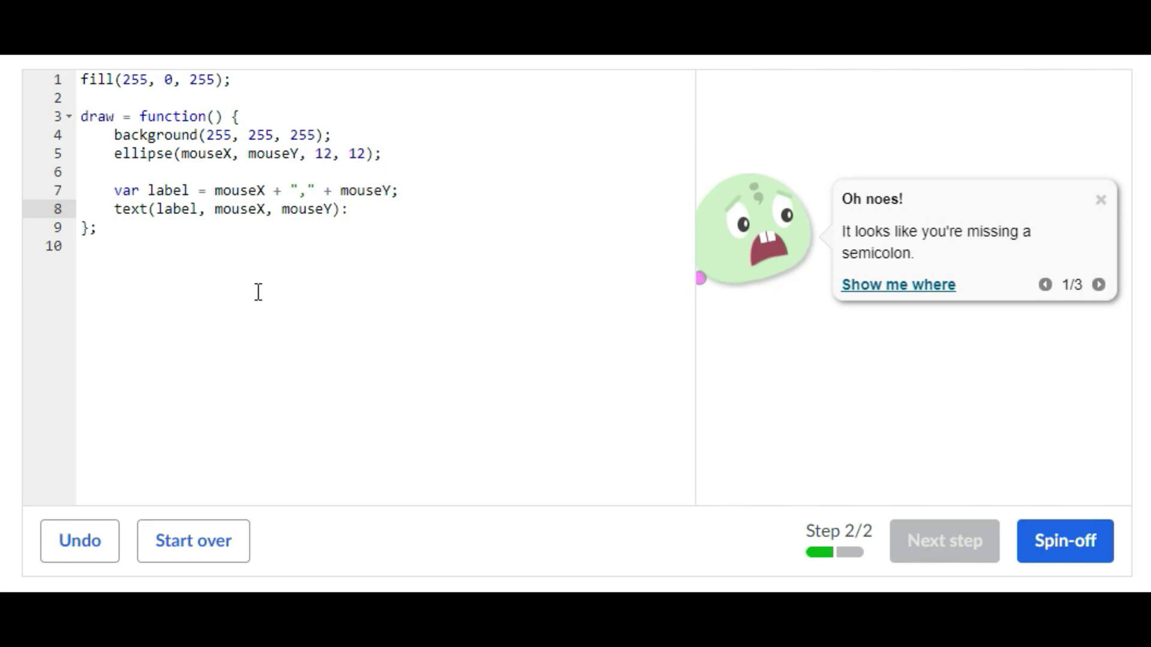
{"action": "key", "text": "BackSpace"}
{"action": "type", "text": ";"}
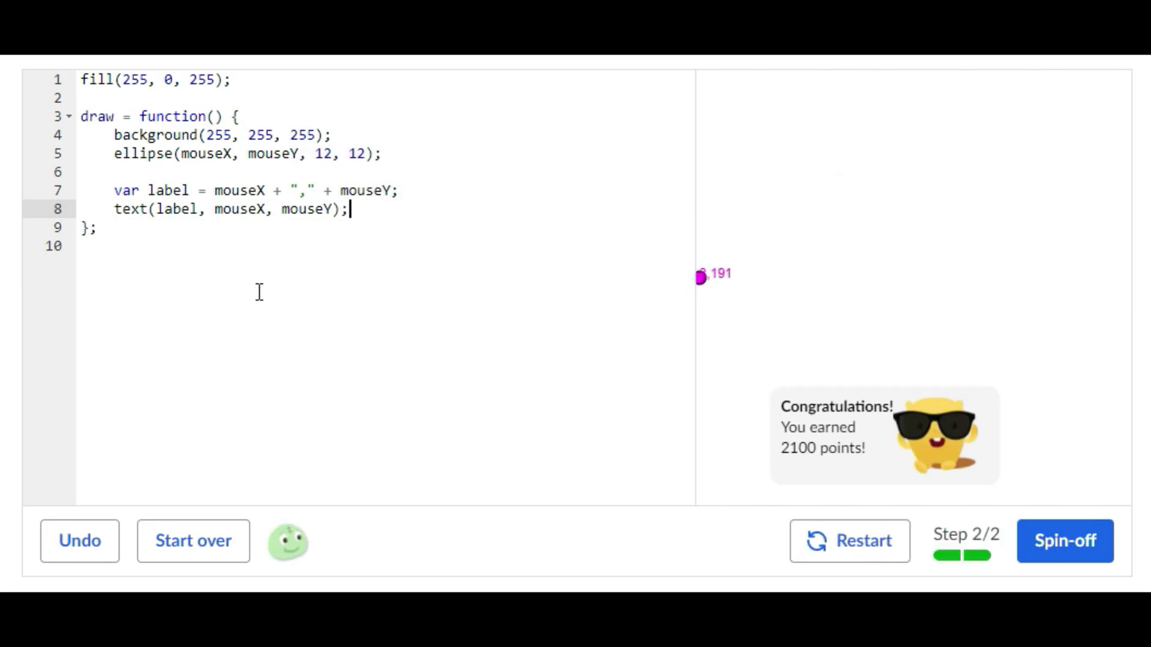